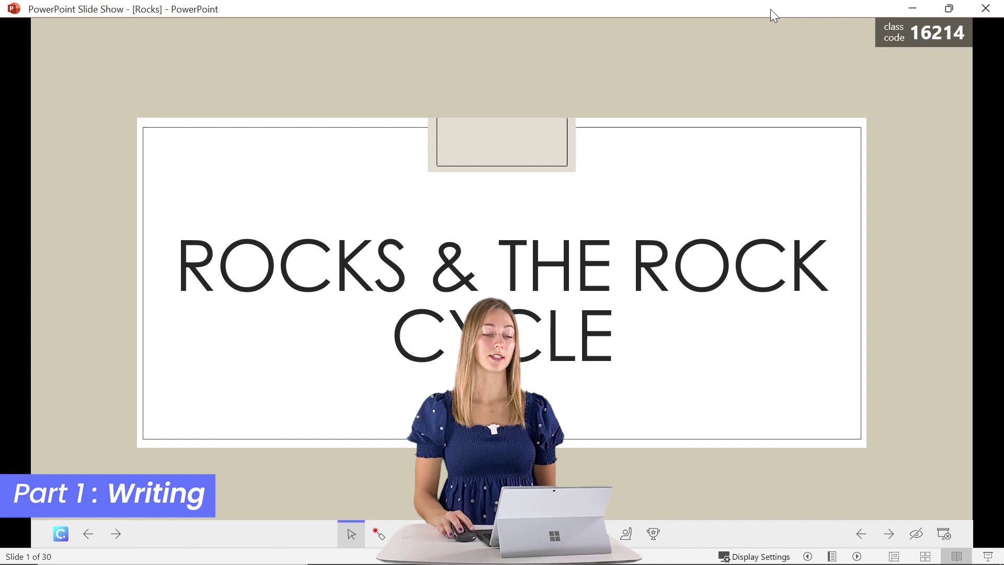
drag(774, 16, 0, 181)
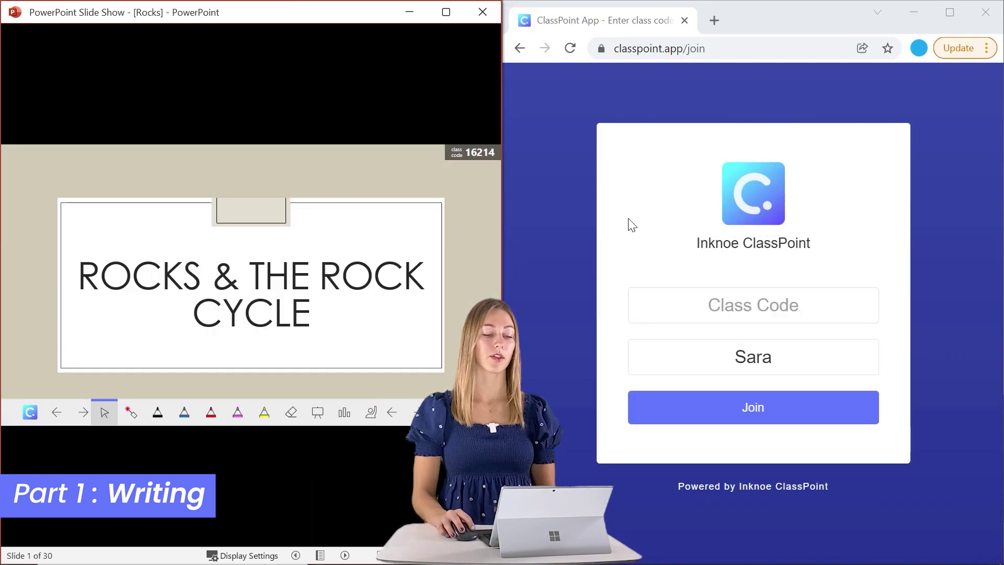
click(728, 309)
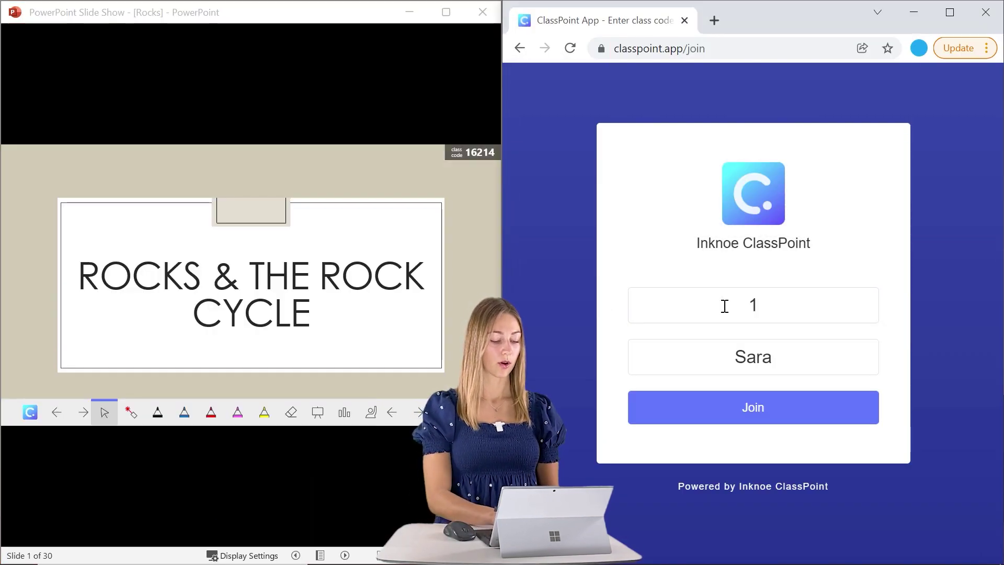
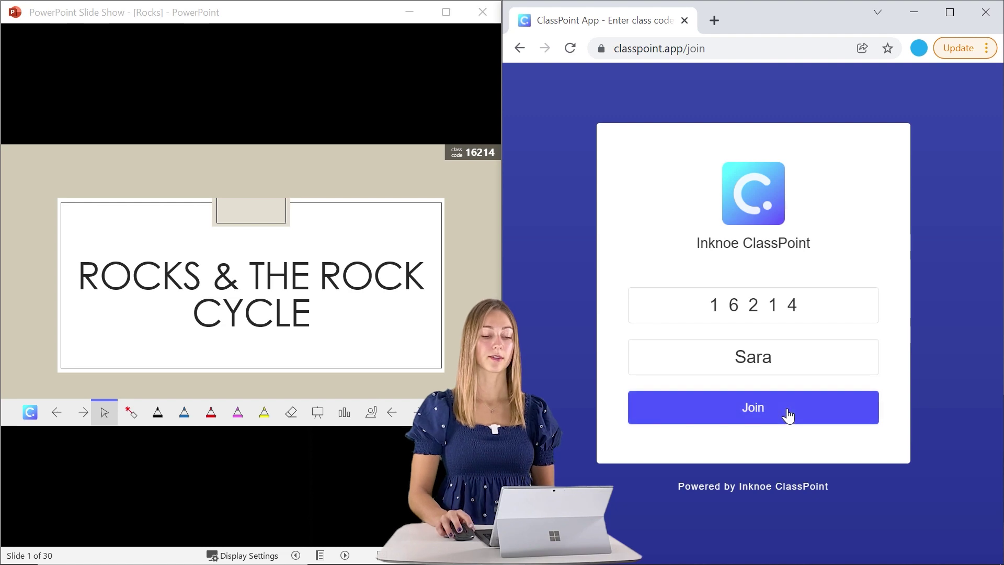
click(790, 410)
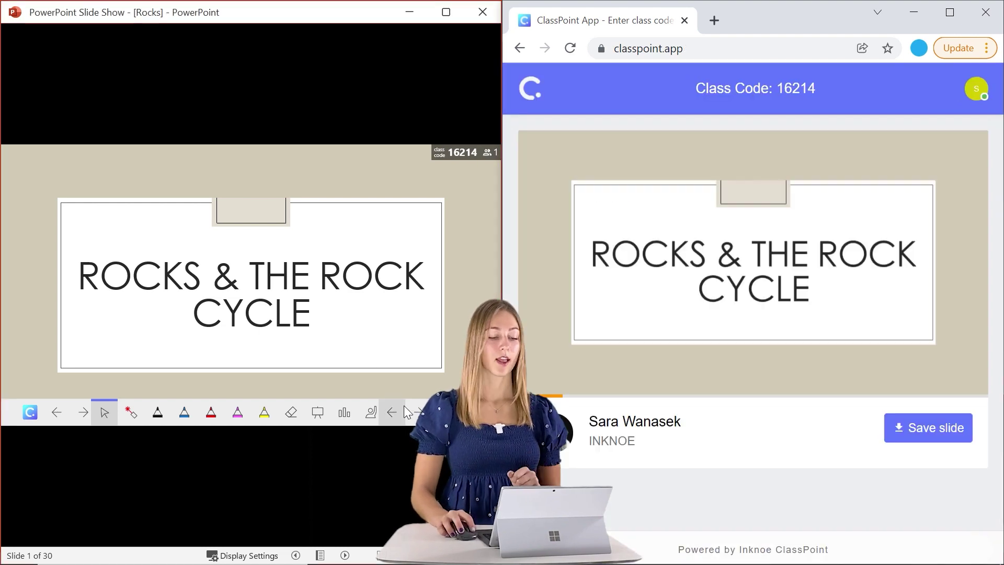
- Advance the slide show to slide 14, the short-answer question on kinds of rock
click(415, 419)
click(416, 413)
click(416, 414)
click(416, 413)
click(416, 413)
click(416, 413)
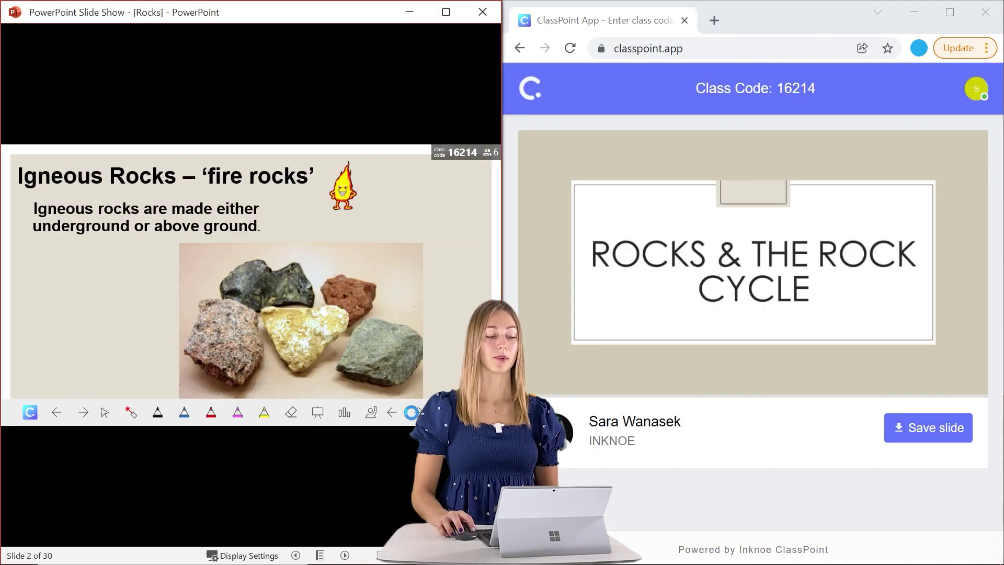
click(415, 414)
click(416, 413)
click(416, 413)
click(416, 413)
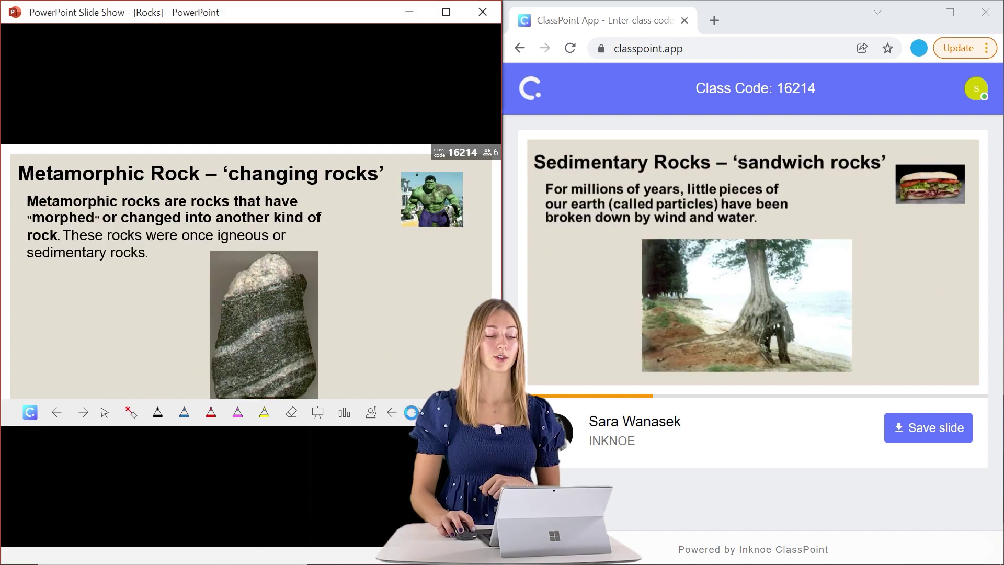
click(416, 413)
click(416, 413)
click(415, 414)
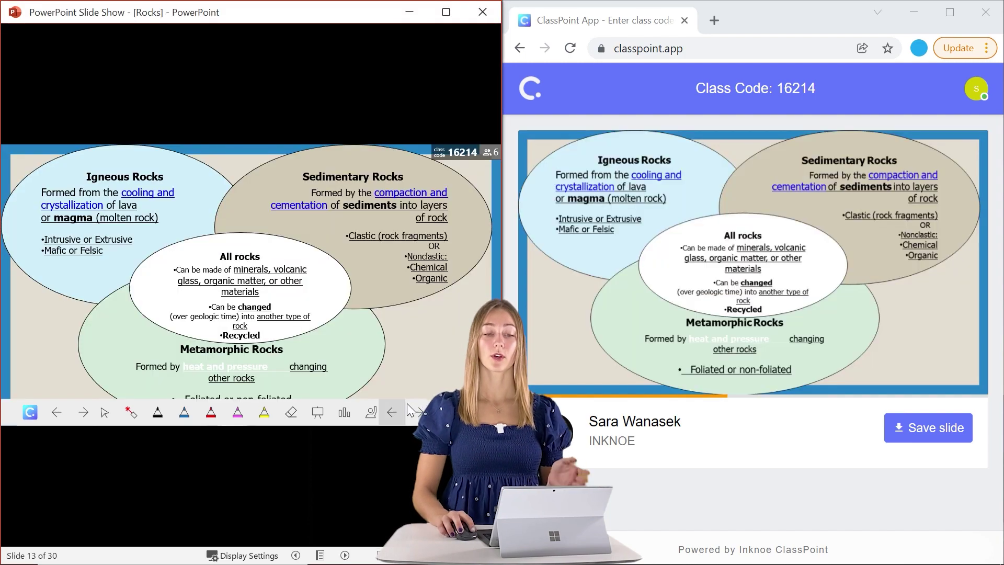
click(411, 400)
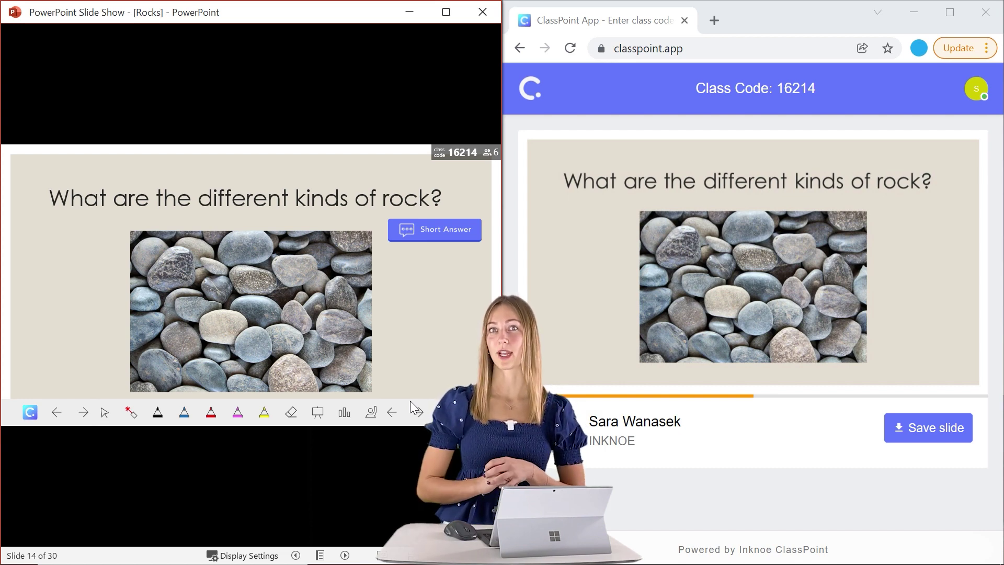
- Run the short answer, check pending students, close submissions, enlarge the Magma/Igneous/Sedimentary answer
click(447, 236)
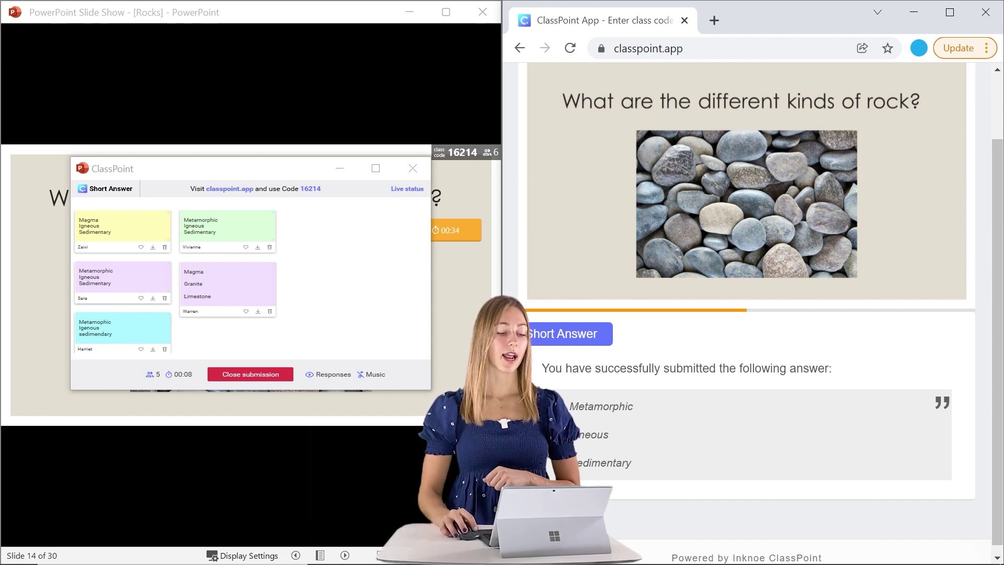
click(388, 287)
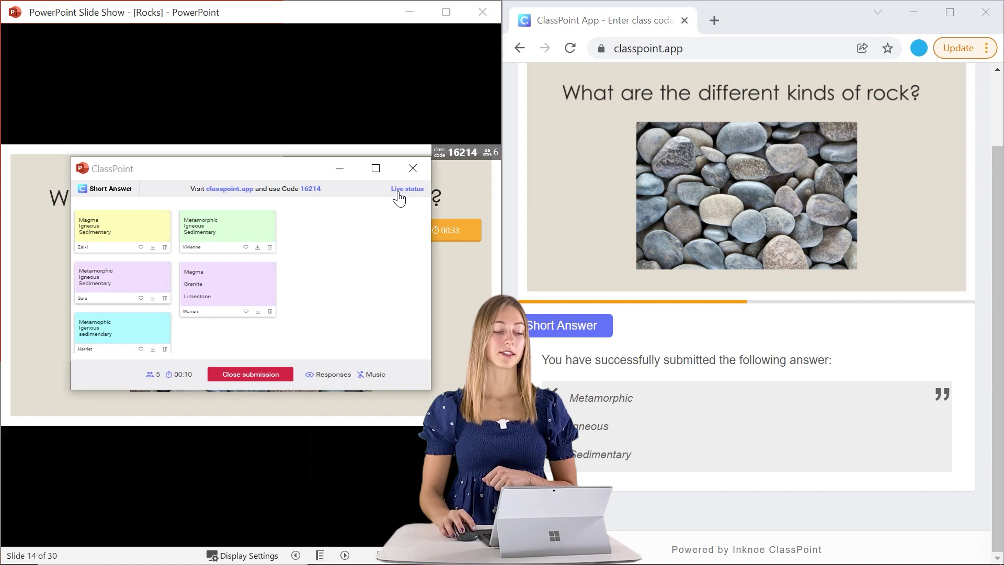
click(400, 190)
click(330, 243)
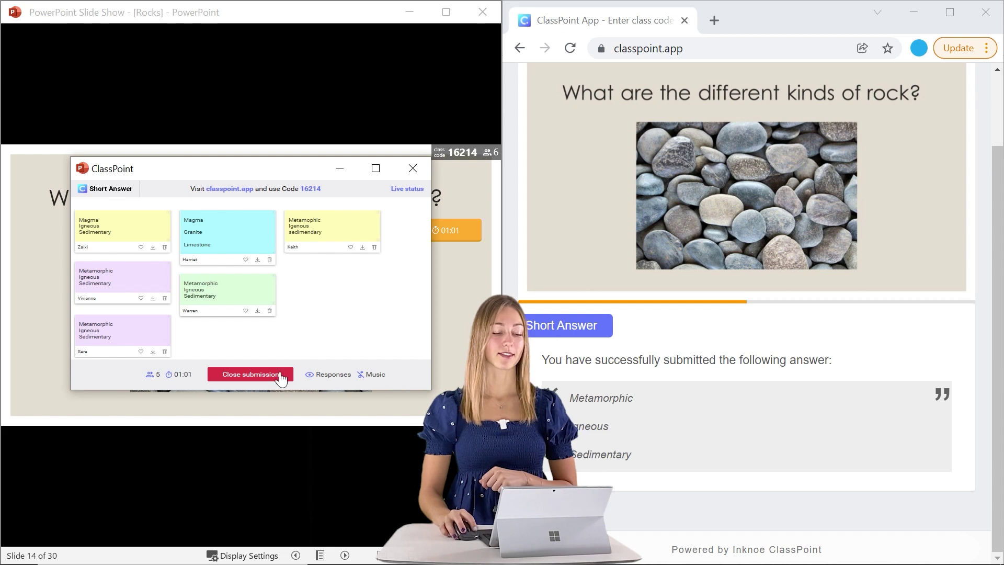
click(281, 377)
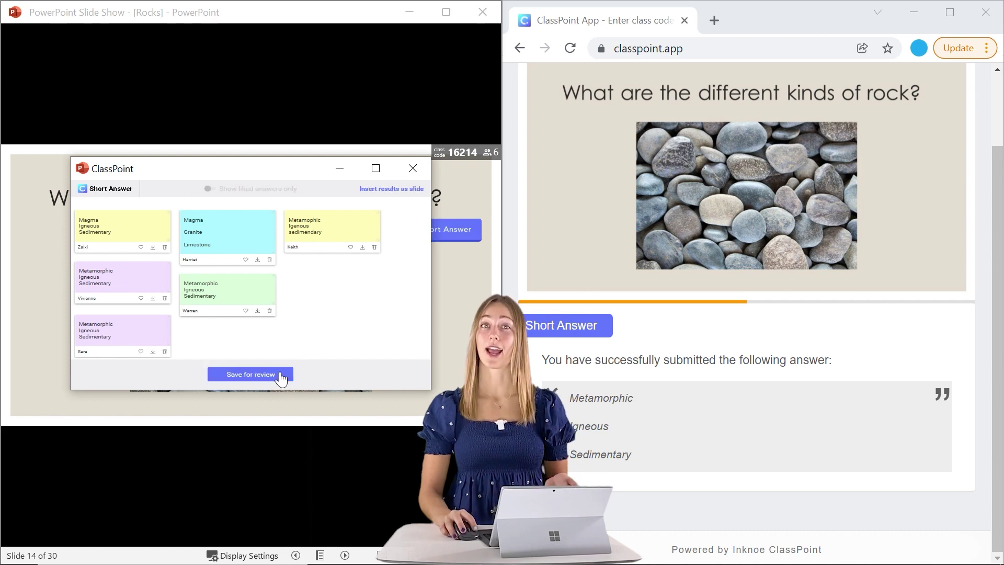
click(144, 234)
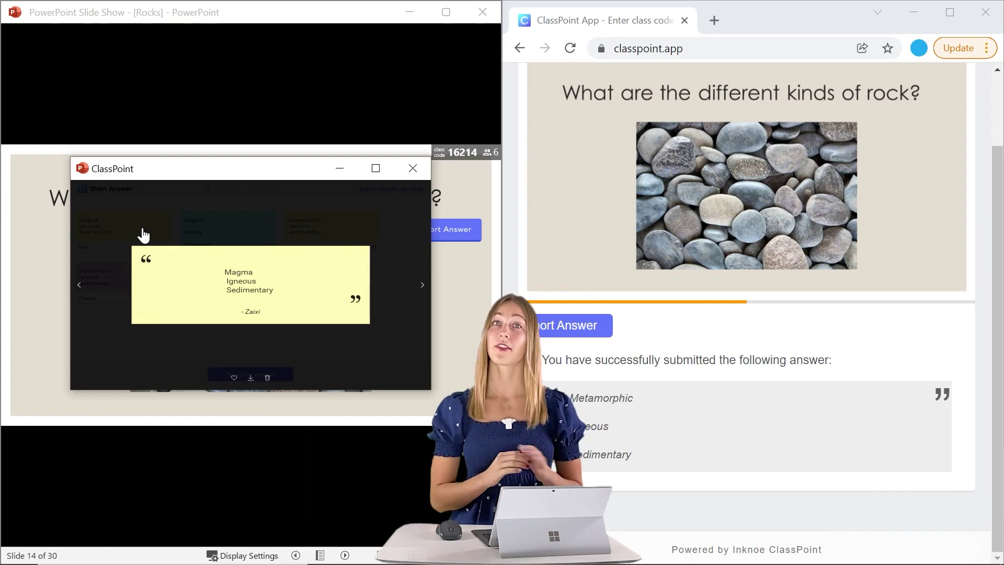
- Close the enlarged answer and the responses window, then advance to slide 15's Rock Life Cycle
click(210, 347)
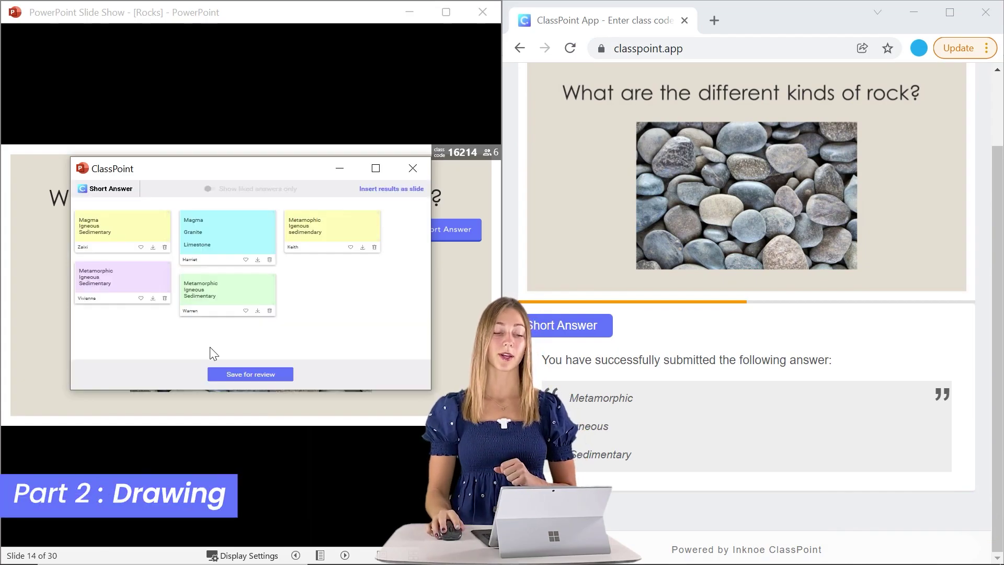
click(227, 379)
click(420, 411)
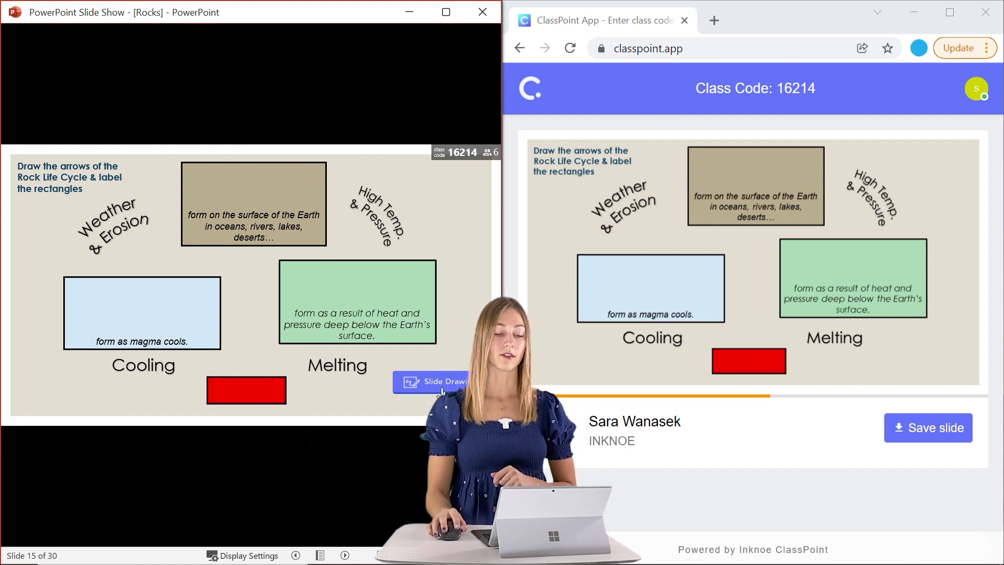
- Run Slide Drawing, submit a drawing from the web app, close submissions, and review students' drawings
click(441, 387)
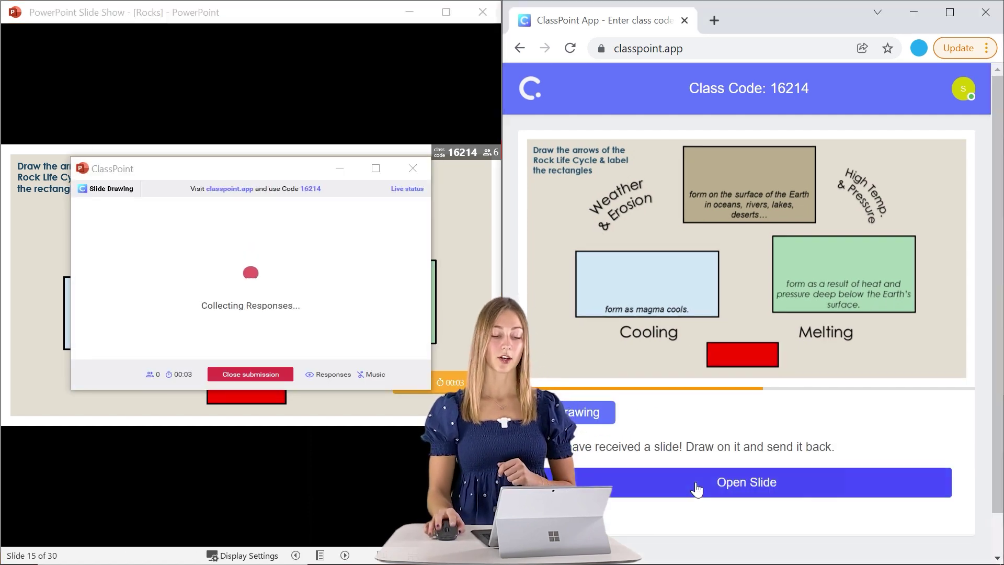
click(696, 483)
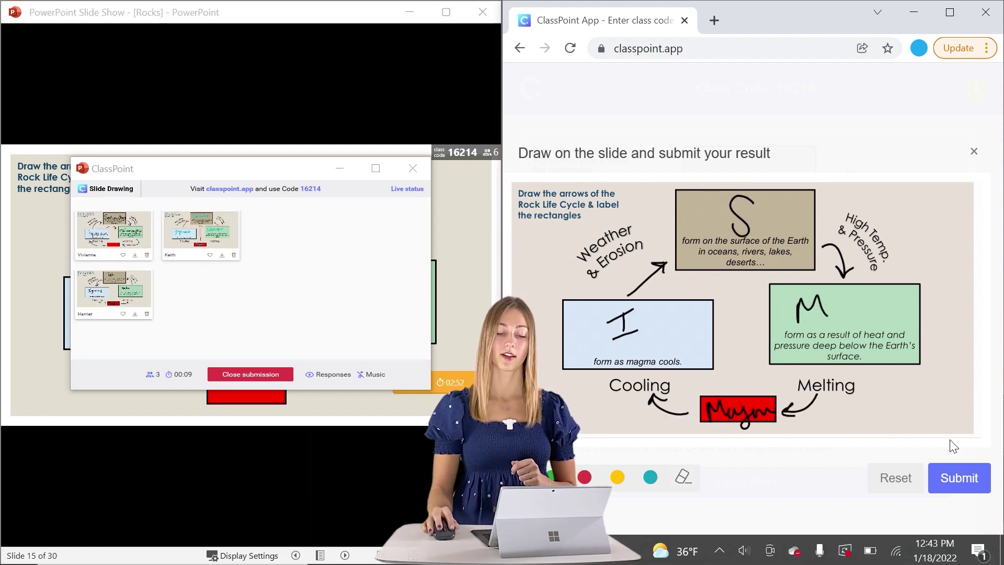
click(978, 486)
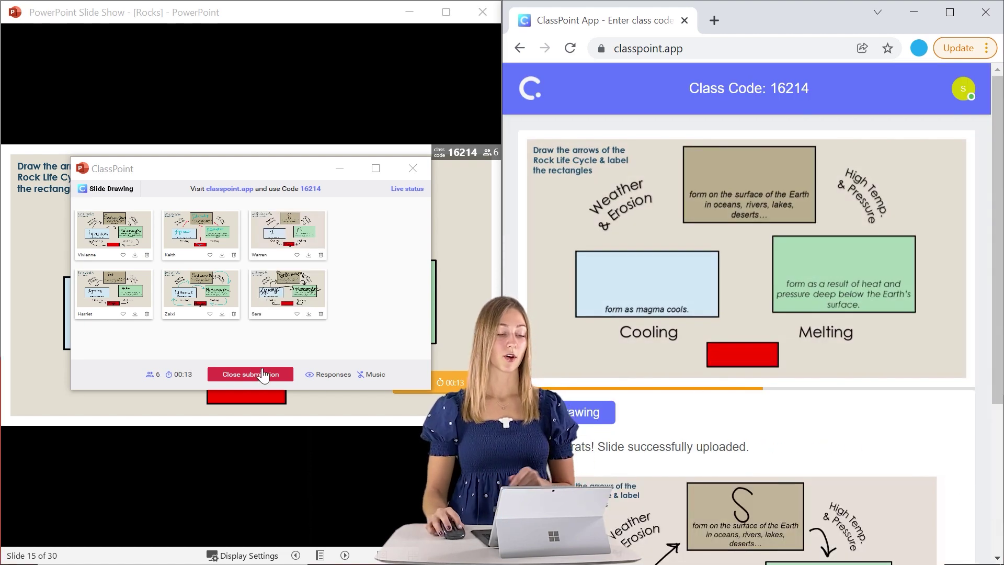
click(263, 374)
click(112, 238)
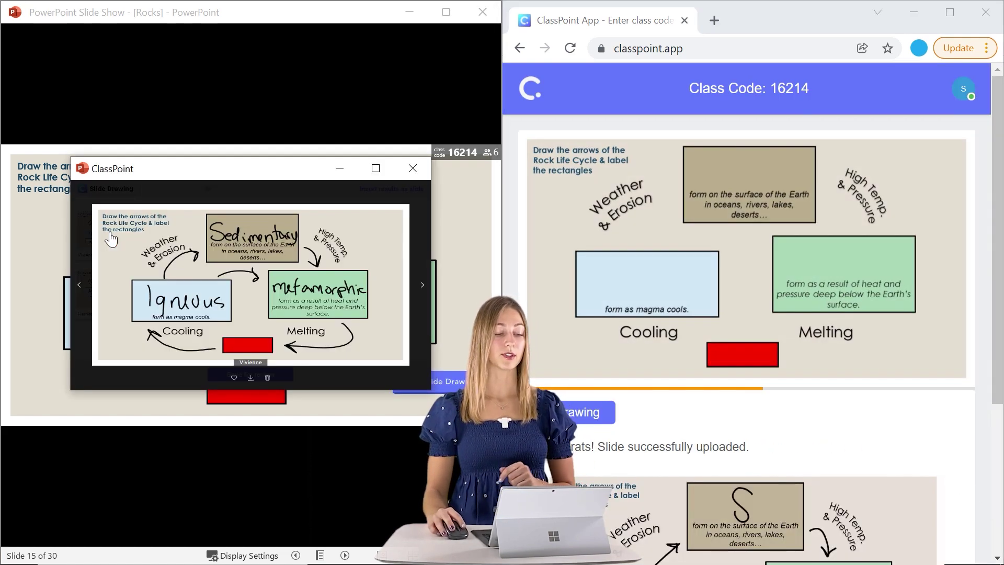
click(422, 285)
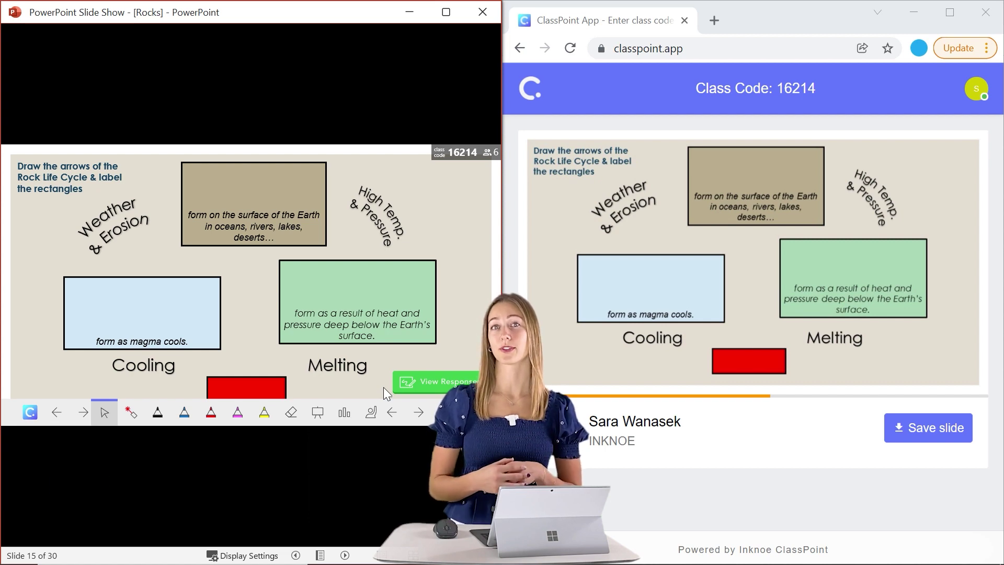
- Advance past slide 16 to slide 17, with the 05:00 timer and Types of Rocks chart
key(Right)
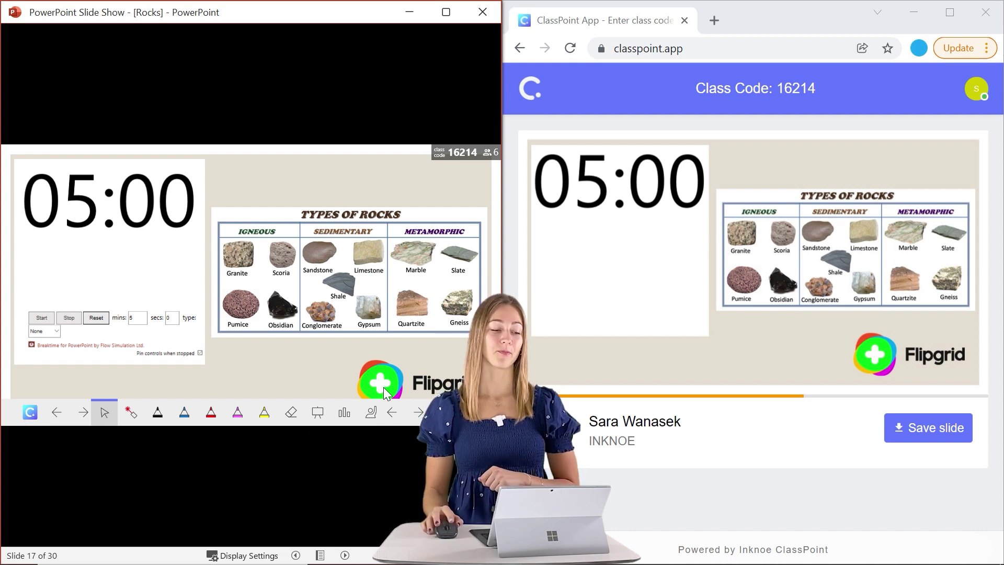
- Start the five-minute countdown and bring up the Pick a Name window with six cards
click(52, 320)
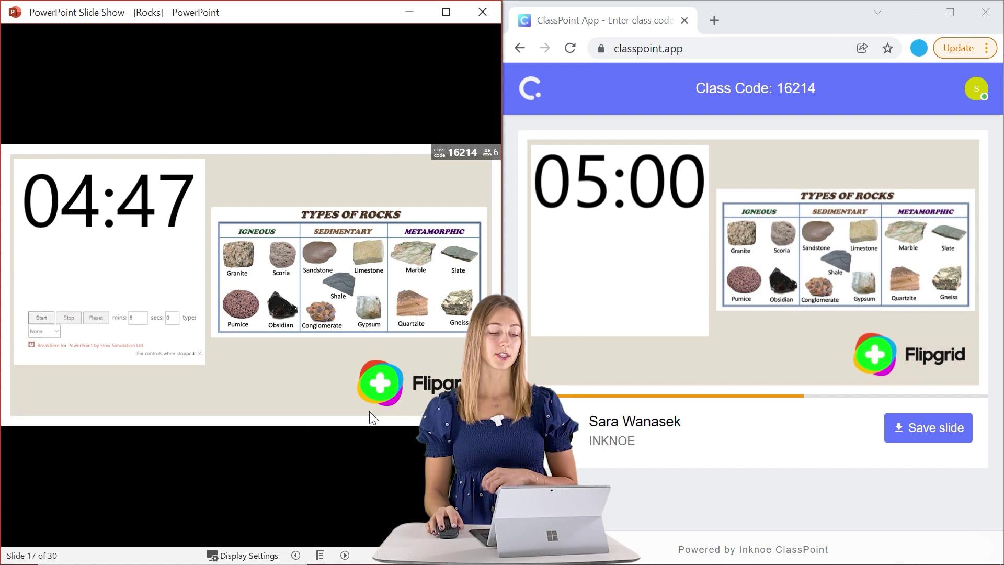
click(370, 412)
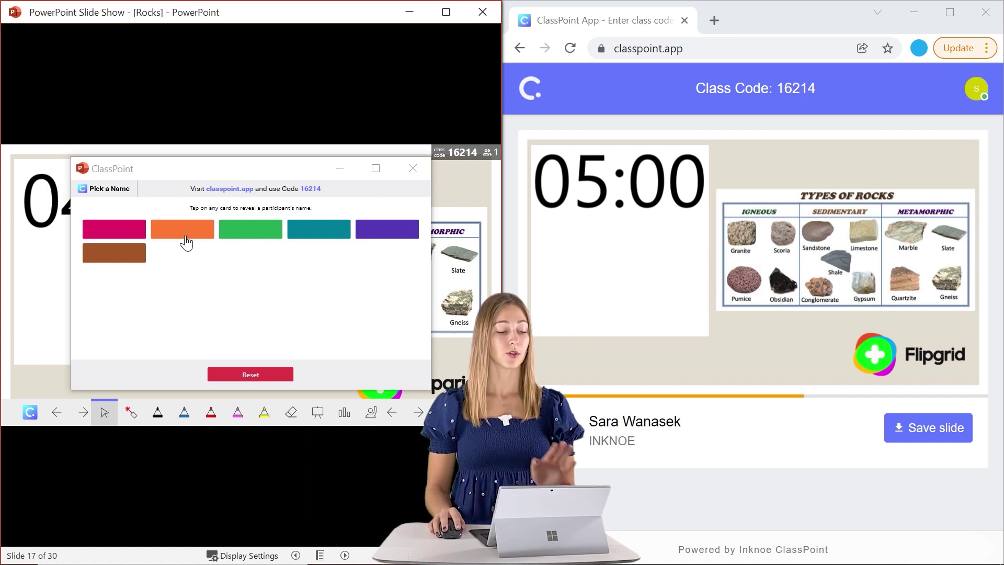
- Bring the name picker forward to reveal students' names, then close it
click(186, 242)
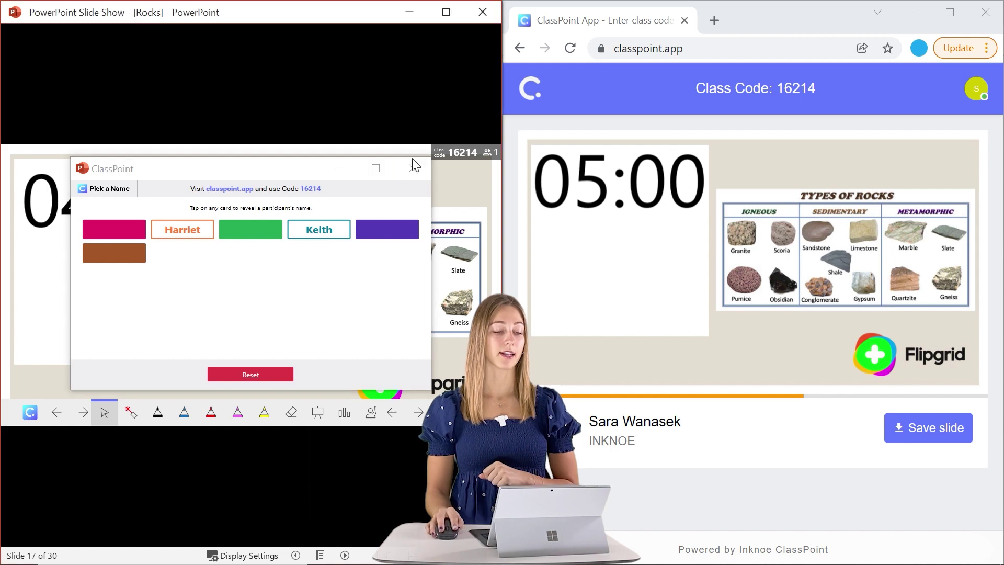
click(452, 230)
- End the slide show, minimise PowerPoint, and open the 'How are Rocks Used in Everyday Life' Flipgrid topic
key(Escape)
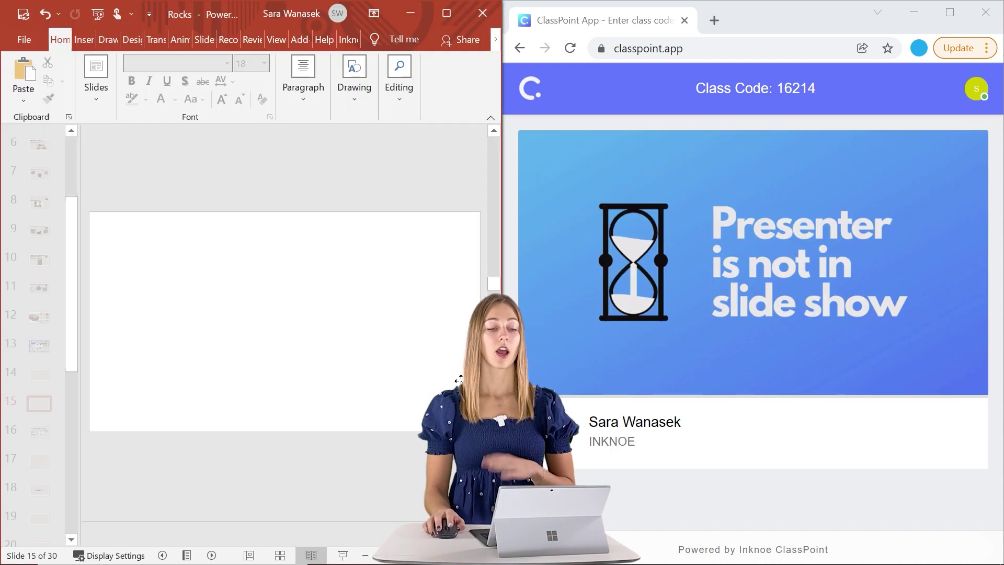
click(418, 14)
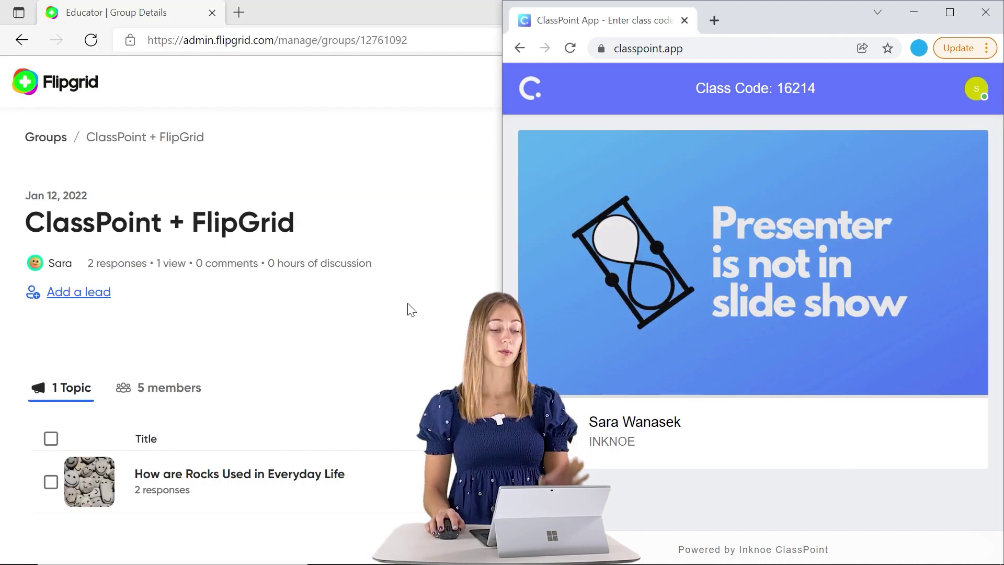
click(407, 304)
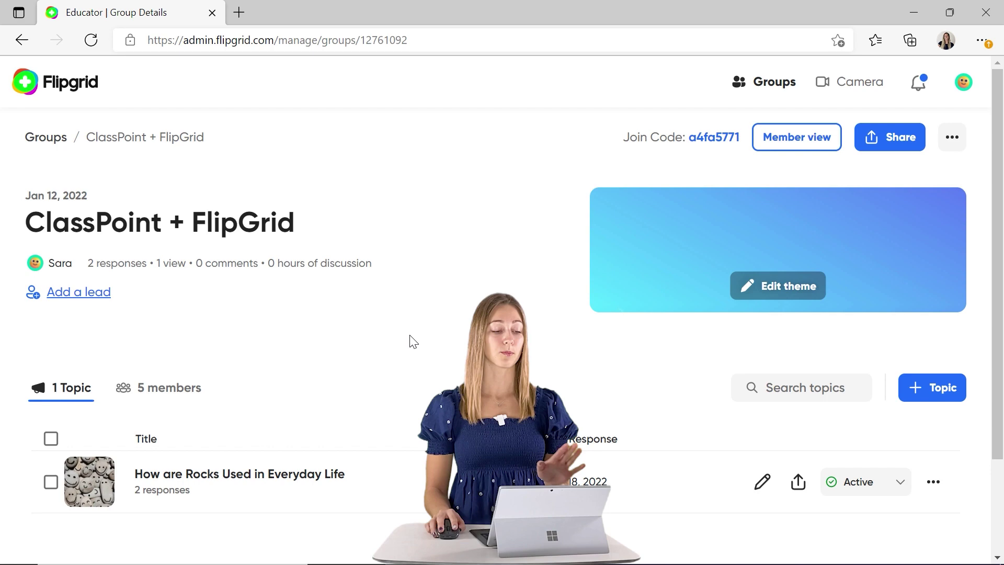
click(412, 486)
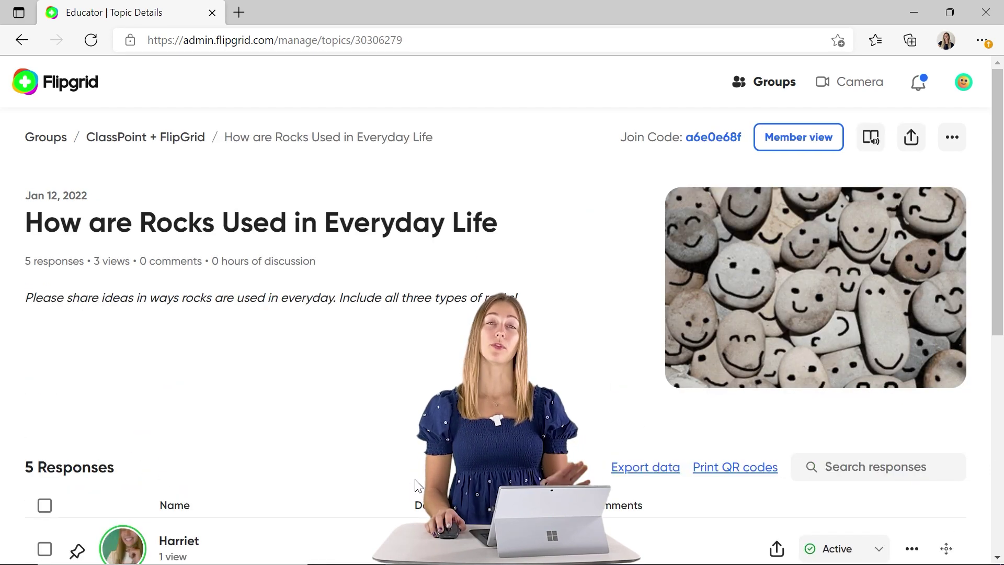